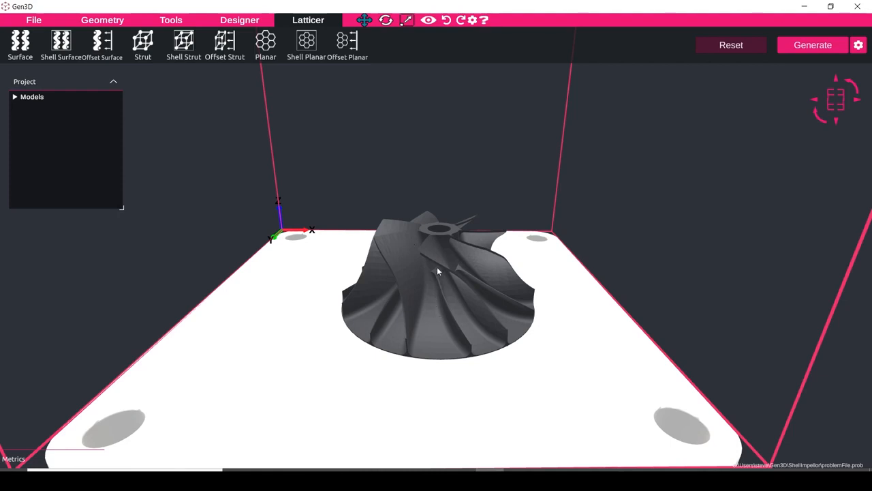
Add a shell surface lattice to the impeller model.
{"action": "middle_click_drag", "start_coordinate": [438, 268], "coordinate": [446, 280]}
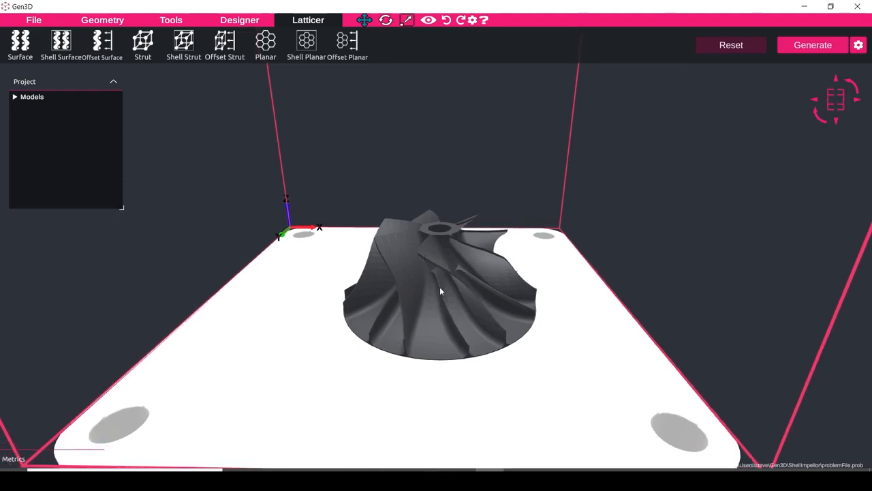
{"action": "left_click", "coordinate": [439, 280]}
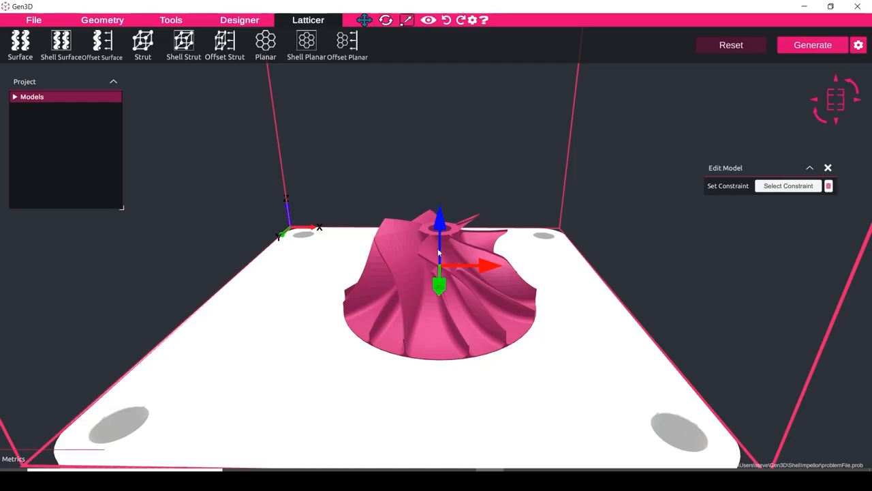
{"action": "left_click", "coordinate": [59, 44]}
{"action": "left_click", "coordinate": [162, 133]}
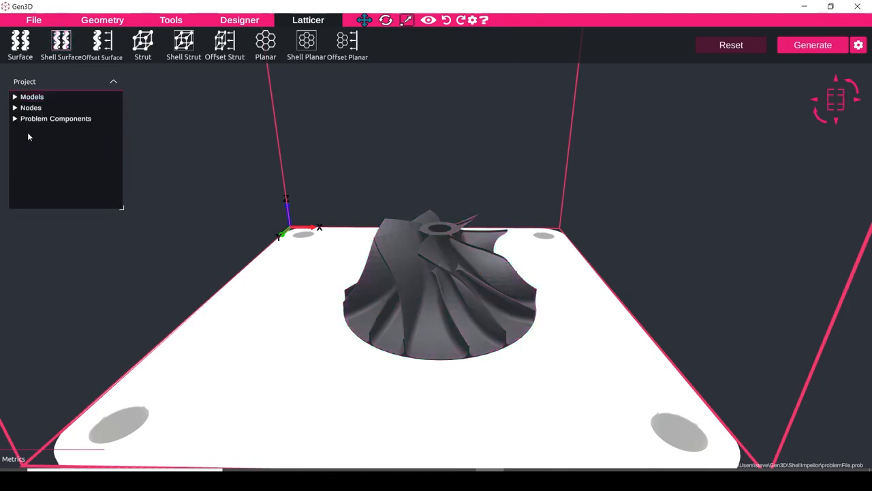
Open the impeller's shell surface lattice settings and choose Gyroid as the lattice type.
{"action": "left_click", "coordinate": [14, 120]}
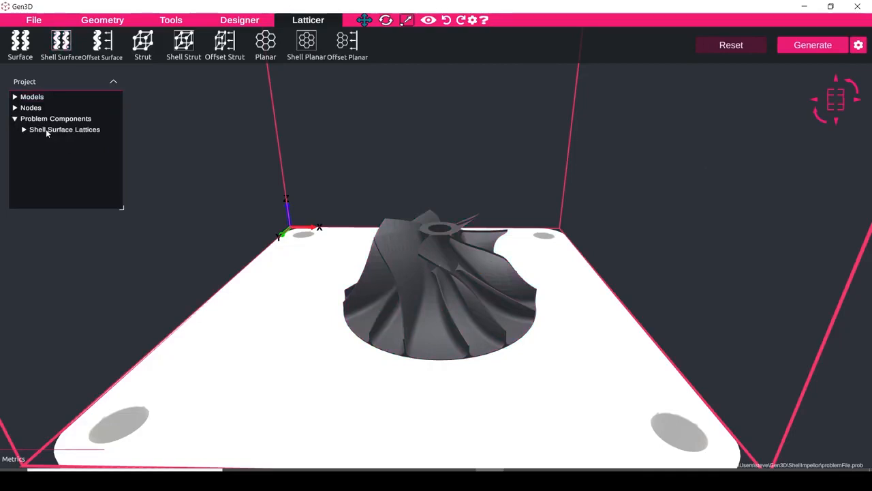
{"action": "left_click", "coordinate": [46, 131]}
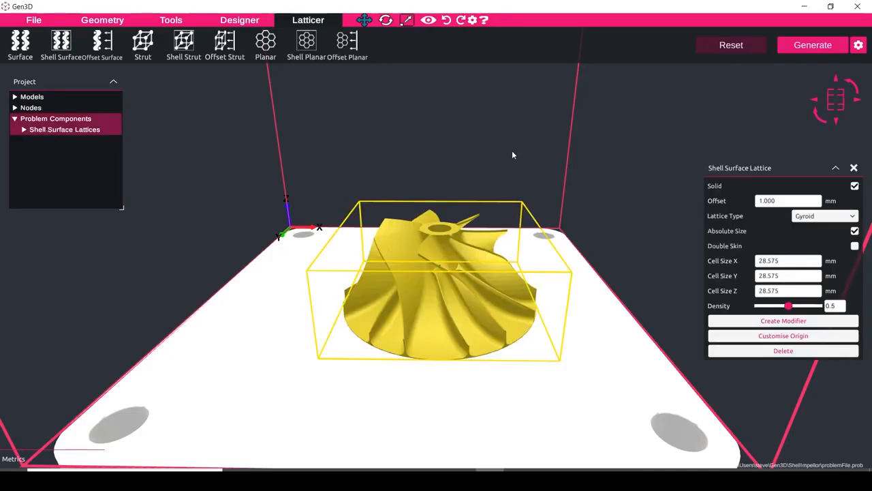
{"action": "left_click_drag", "start_coordinate": [731, 168], "coordinate": [635, 100]}
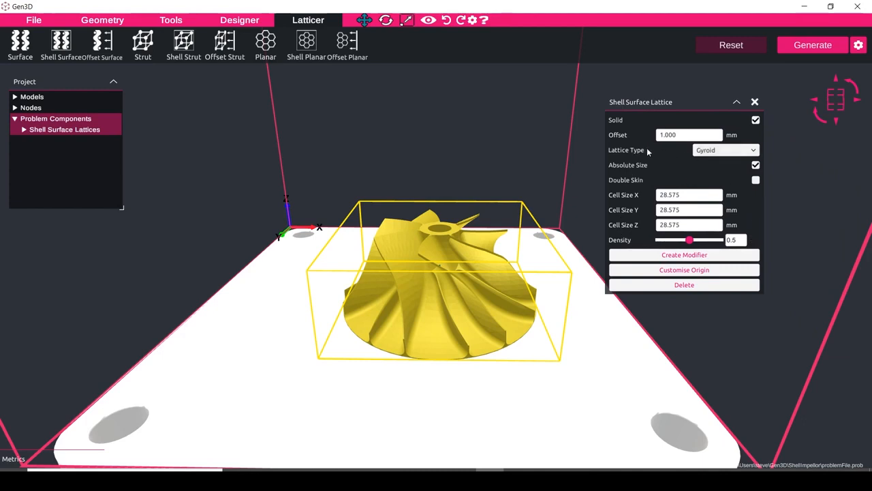
{"action": "left_click", "coordinate": [705, 151]}
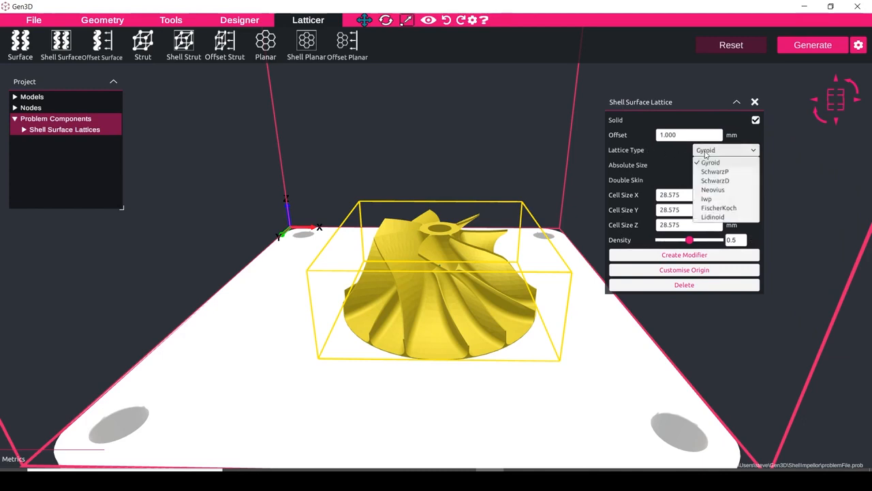
{"action": "left_click", "coordinate": [706, 161]}
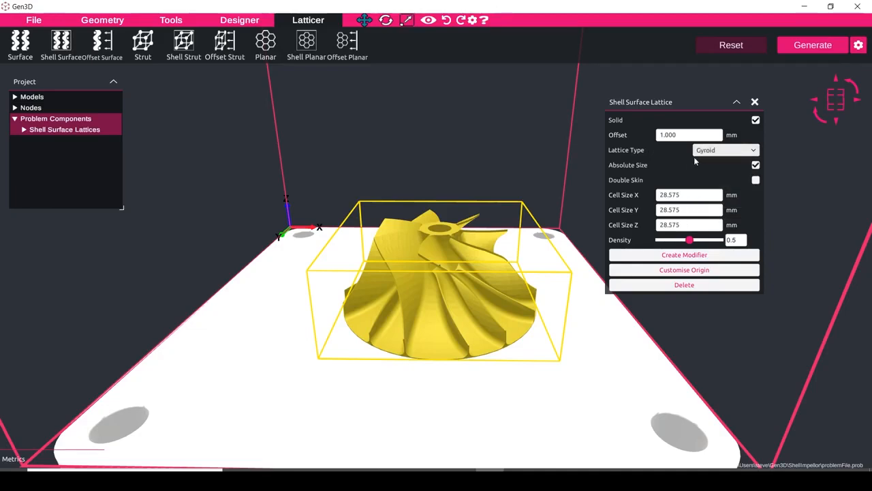
Switch the lattice's Absolute Size option off and on to compare number of cells with cell size.
{"action": "left_click", "coordinate": [755, 167]}
{"action": "left_click", "coordinate": [755, 166]}
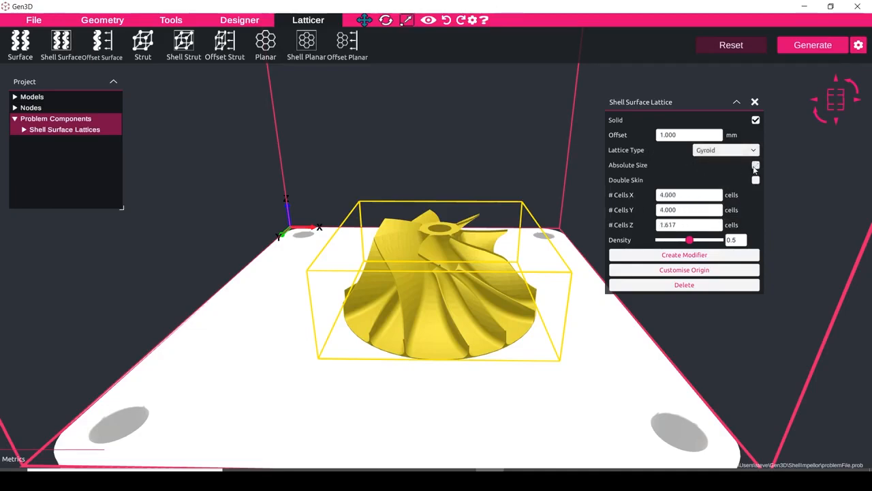
{"action": "left_click", "coordinate": [755, 166]}
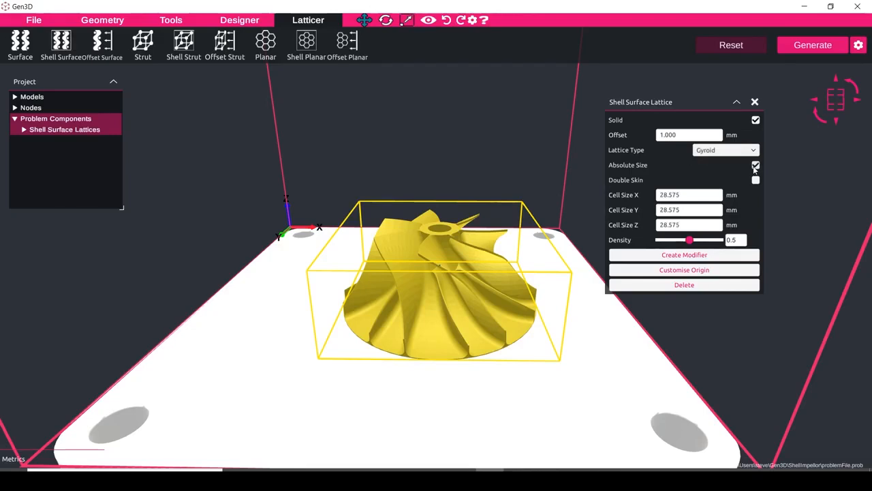
{"action": "left_click", "coordinate": [756, 166]}
{"action": "left_click", "coordinate": [756, 166]}
Set the lattice cell size to 6 mm in X, Y and Z, and the shell offset to -3 mm.
{"action": "double_click", "coordinate": [686, 196]}
{"action": "type", "text": "6"}
{"action": "double_click", "coordinate": [690, 211]}
{"action": "type", "text": "6"}
{"action": "double_click", "coordinate": [690, 225]}
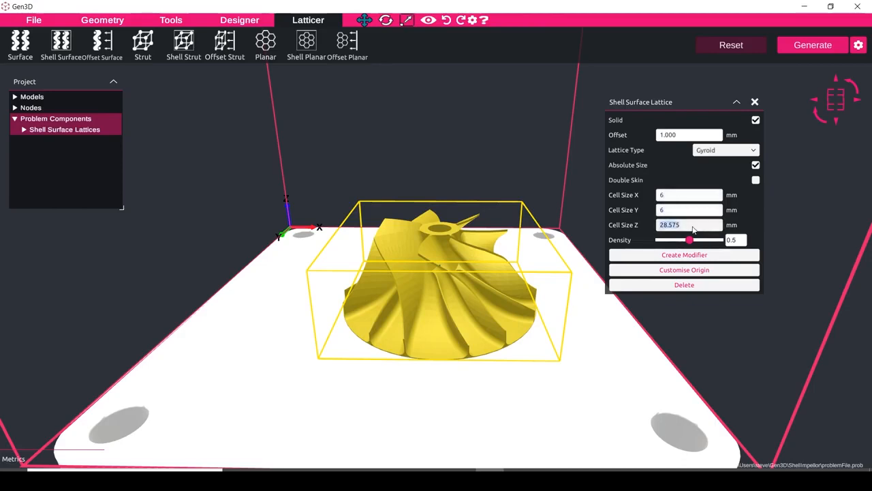
{"action": "type", "text": "6"}
{"action": "left_click", "coordinate": [666, 173]}
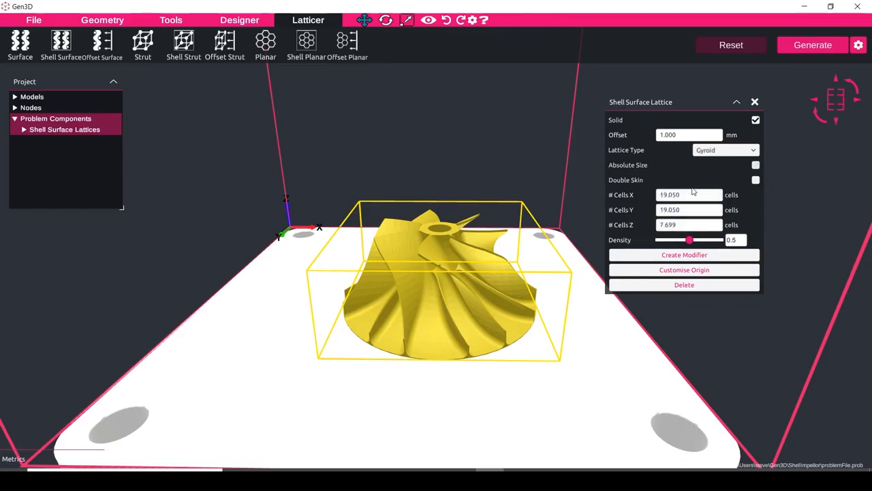
{"action": "left_click", "coordinate": [654, 169]}
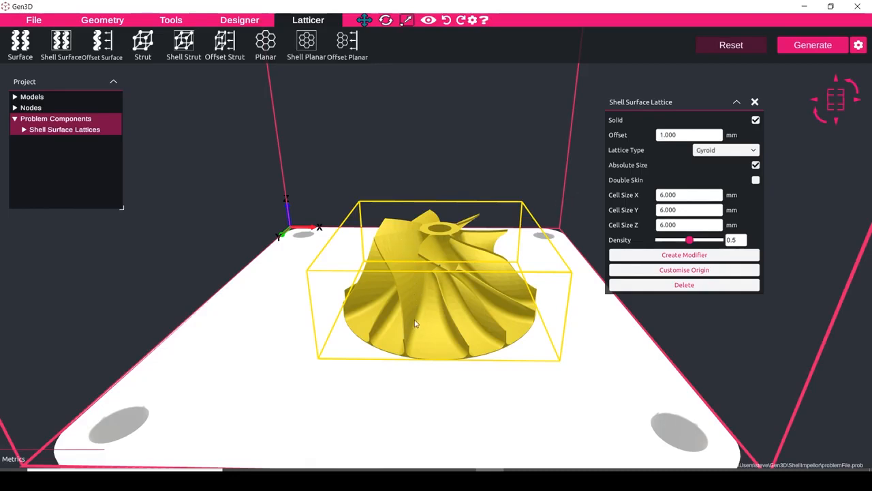
{"action": "left_click", "coordinate": [683, 136]}
{"action": "type", "text": "-3"}
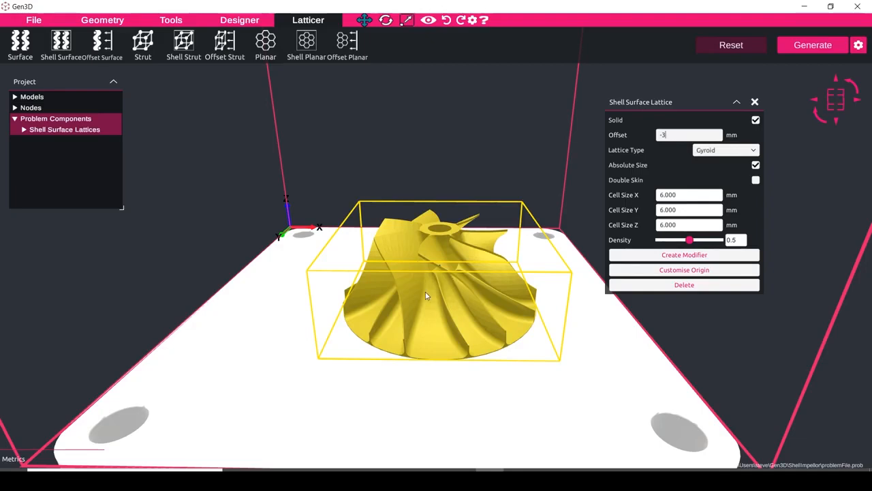
Generate the shell surface lattice at a resolution of 0.2 mm.
{"action": "left_click", "coordinate": [858, 47]}
{"action": "left_click_drag", "start_coordinate": [30, 248], "coordinate": [159, 108]}
{"action": "double_click", "coordinate": [218, 136]}
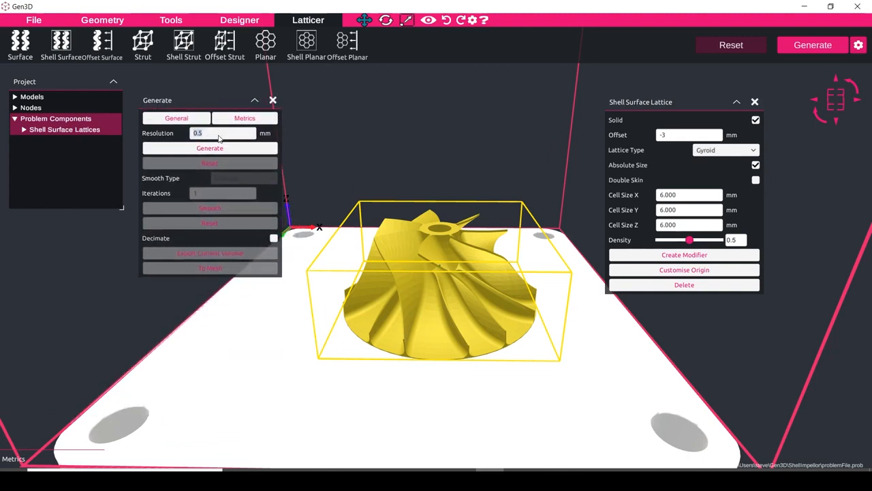
{"action": "key", "text": "Delete"}
{"action": "key", "text": "Num_Lock"}
{"action": "type", "text": "0.2"}
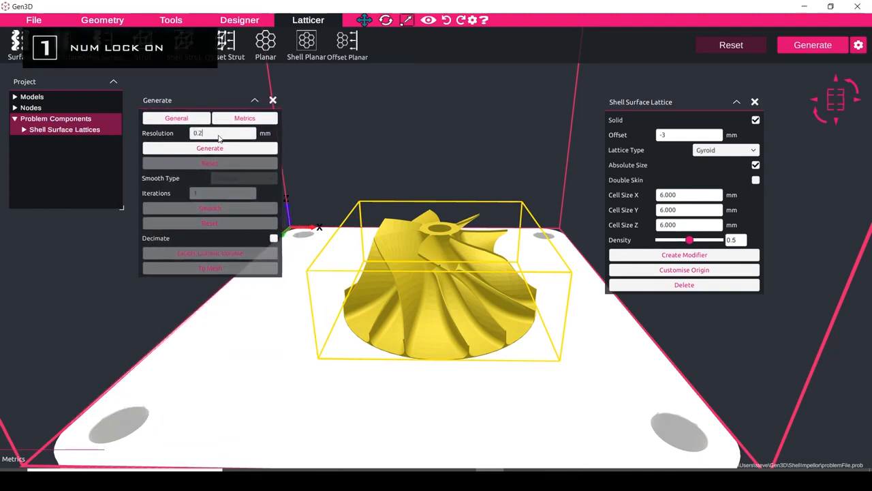
{"action": "left_click", "coordinate": [222, 149]}
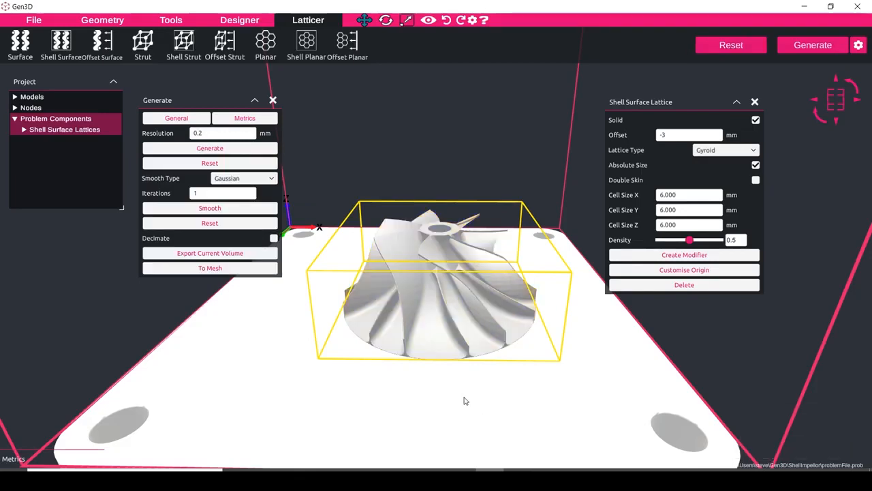
Examine the generated impeller from several angles, including its hub, blades and the internal lattice.
{"action": "left_click", "coordinate": [464, 401]}
{"action": "left_click_drag", "start_coordinate": [457, 357], "coordinate": [450, 345]}
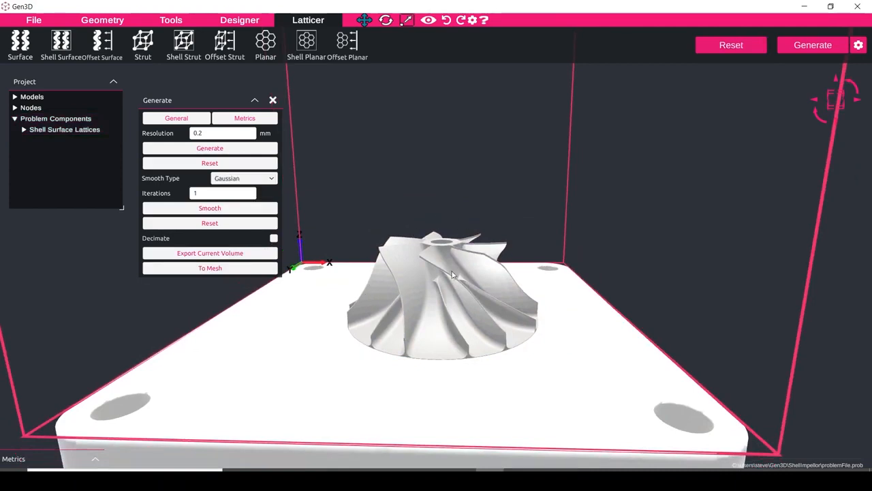
{"action": "left_click_drag", "start_coordinate": [455, 276], "coordinate": [432, 360]}
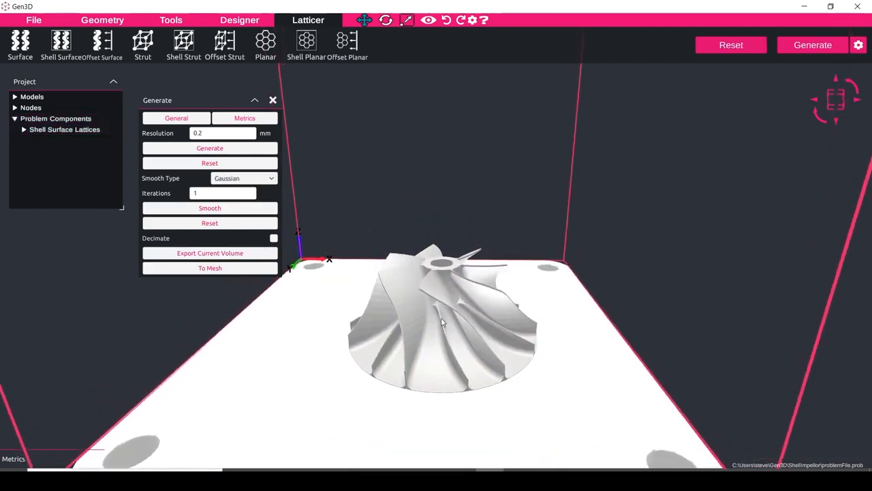
{"action": "scroll", "coordinate": [443, 321], "scroll_direction": "up", "scroll_amount": 2}
{"action": "scroll", "coordinate": [442, 322], "scroll_direction": "down", "scroll_amount": 2}
{"action": "left_click_drag", "start_coordinate": [442, 322], "coordinate": [441, 368]}
{"action": "scroll", "coordinate": [442, 368], "scroll_direction": "up", "scroll_amount": 6}
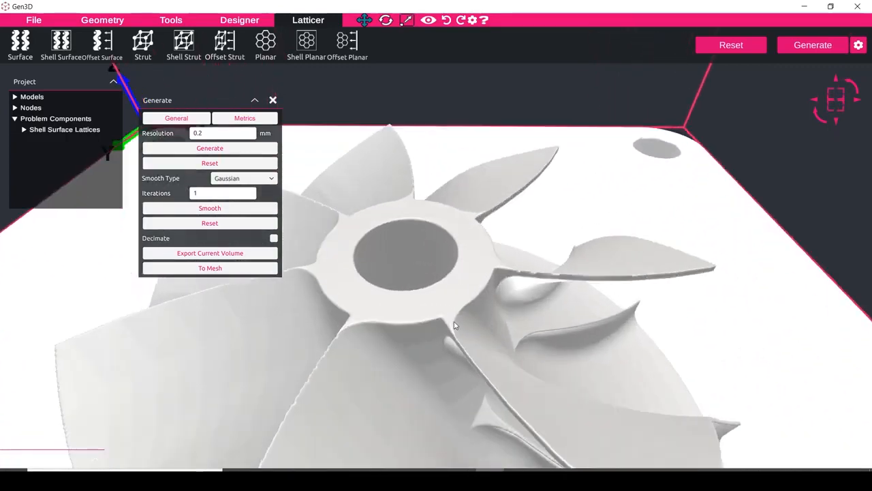
{"action": "scroll", "coordinate": [430, 295], "scroll_direction": "up", "scroll_amount": 1}
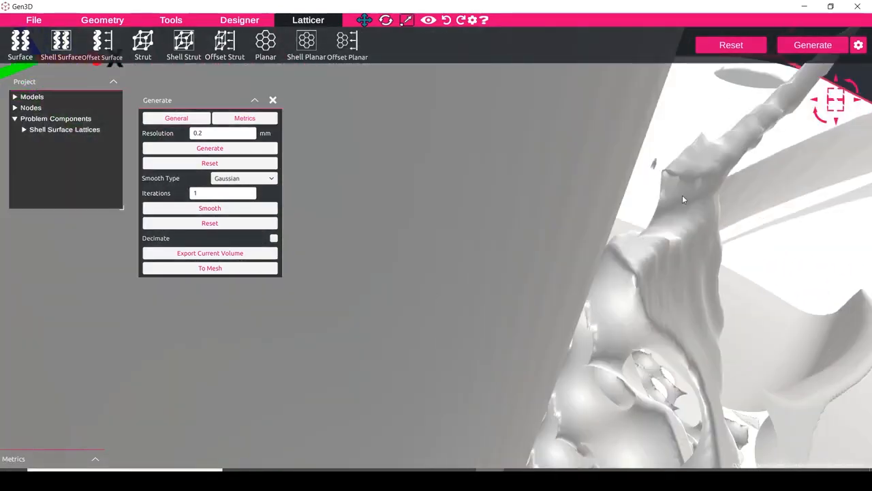
{"action": "scroll", "coordinate": [631, 333], "scroll_direction": "down", "scroll_amount": 1}
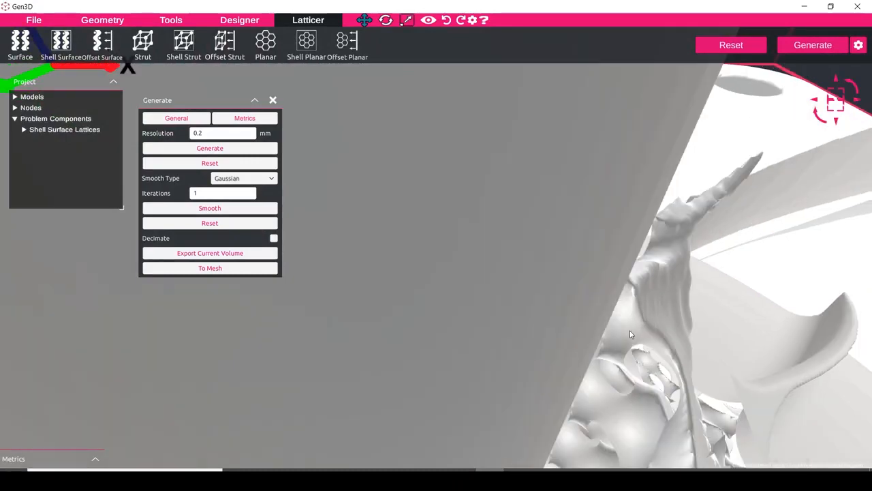
{"action": "scroll", "coordinate": [629, 340], "scroll_direction": "down", "scroll_amount": 8}
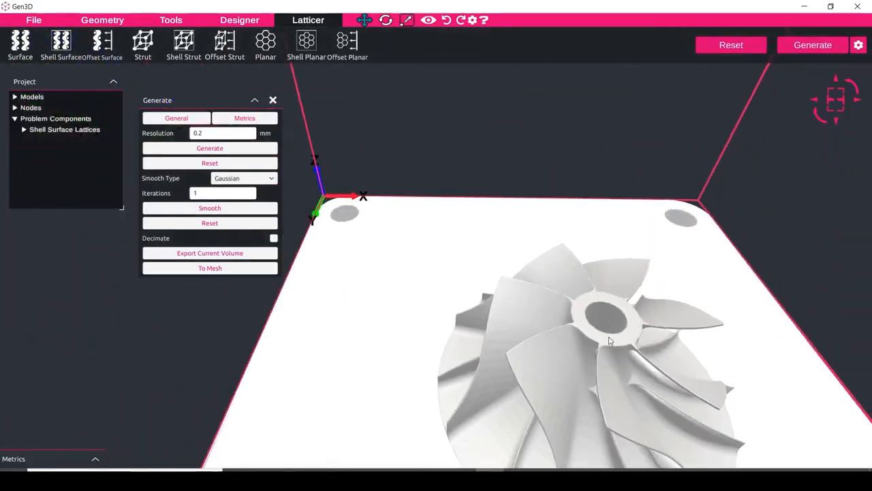
{"action": "middle_click_drag", "start_coordinate": [610, 341], "coordinate": [518, 302]}
{"action": "scroll", "coordinate": [599, 290], "scroll_direction": "down", "scroll_amount": 3}
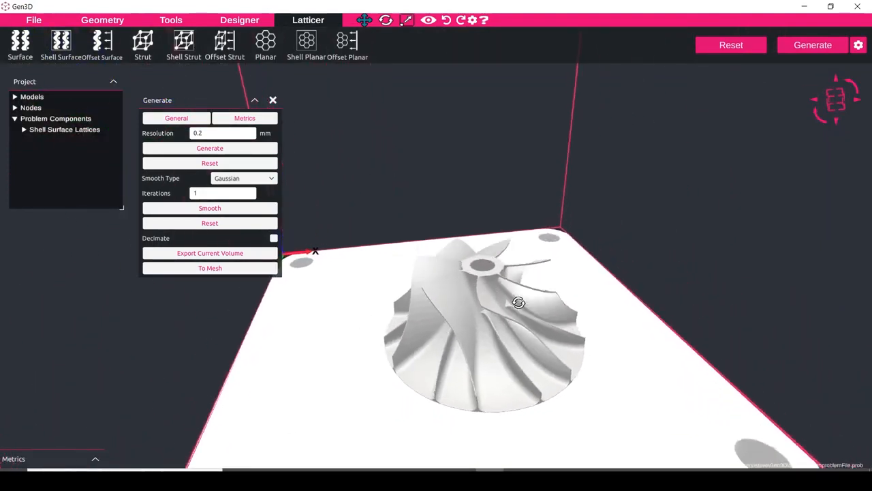
Convert the generated impeller volume to a mesh with decimation enabled, merging all meshes into one model.
{"action": "left_click", "coordinate": [273, 238]}
{"action": "left_click", "coordinate": [207, 270]}
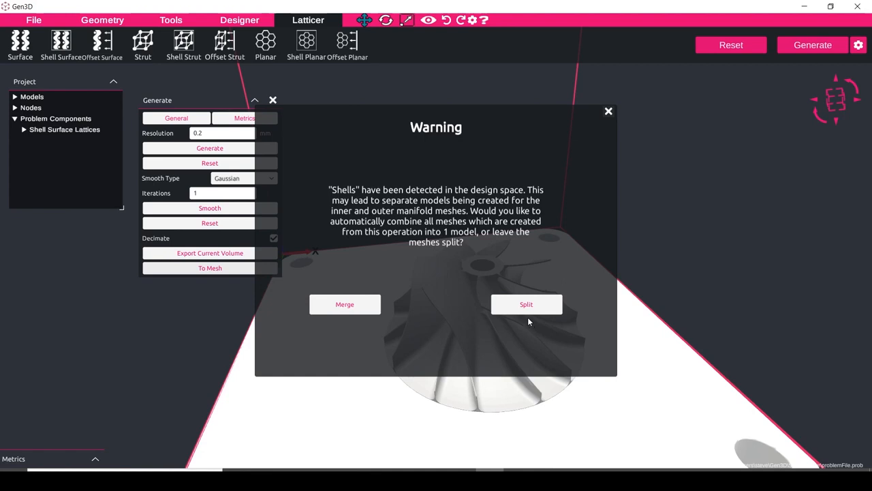
{"action": "left_click", "coordinate": [344, 306]}
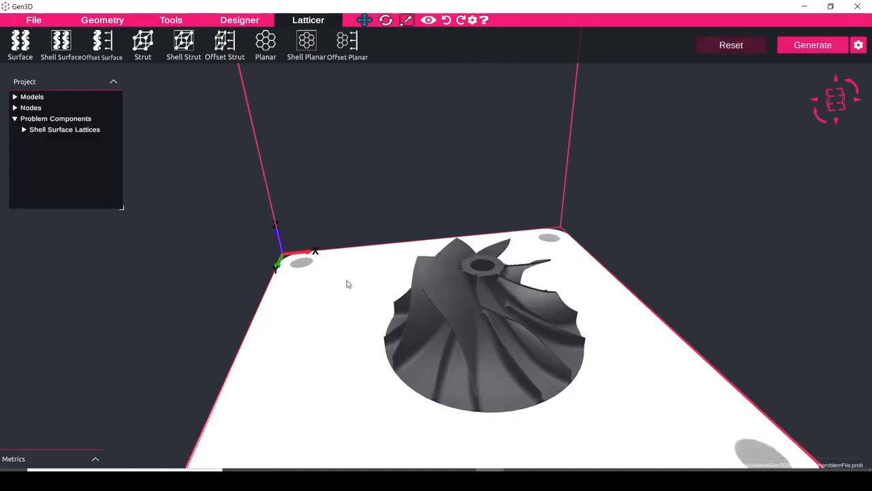
Create a vector-type construction plane through the impeller with an X vector of 1, leaving the Y and Z vectors empty.
{"action": "middle_click_drag", "start_coordinate": [347, 282], "coordinate": [354, 277]}
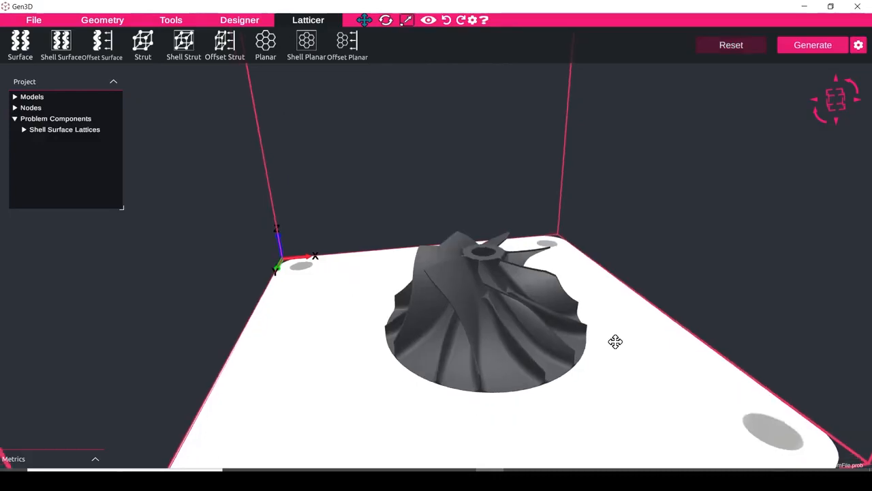
{"action": "middle_click_drag", "start_coordinate": [615, 341], "coordinate": [535, 368]}
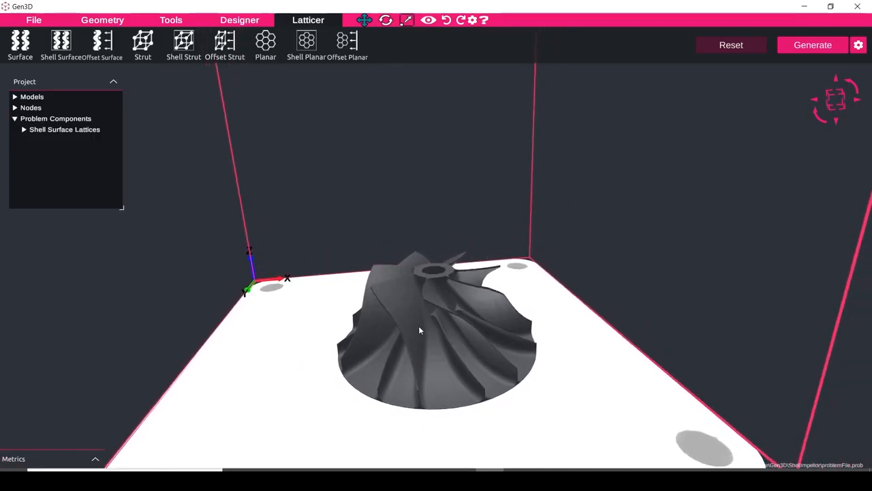
{"action": "scroll", "coordinate": [443, 344], "scroll_direction": "up", "scroll_amount": 2}
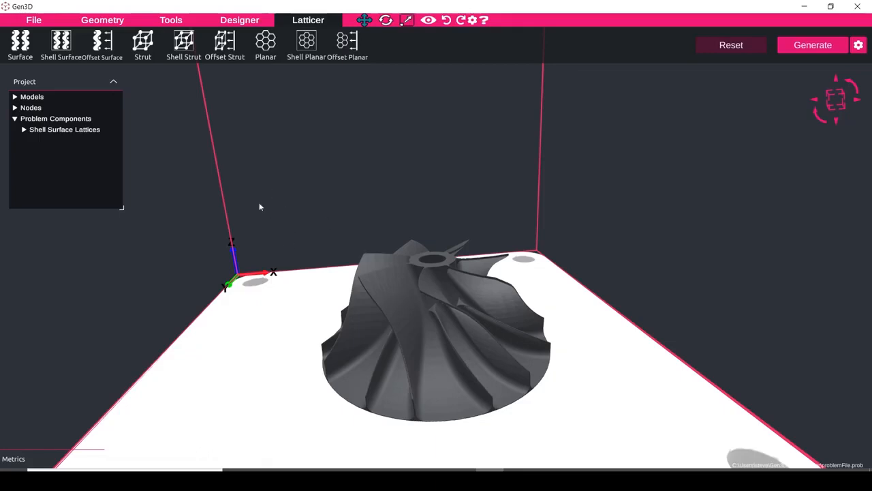
{"action": "left_click", "coordinate": [186, 24]}
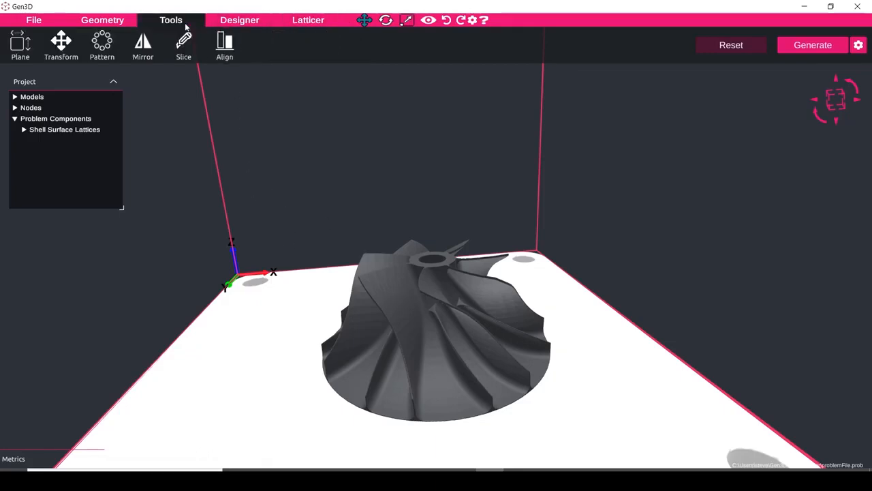
{"action": "left_click", "coordinate": [22, 49]}
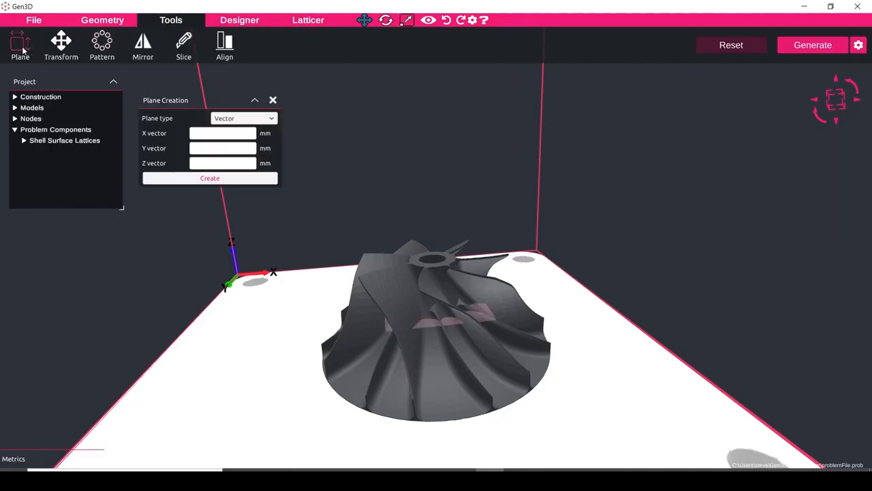
{"action": "left_click", "coordinate": [215, 134]}
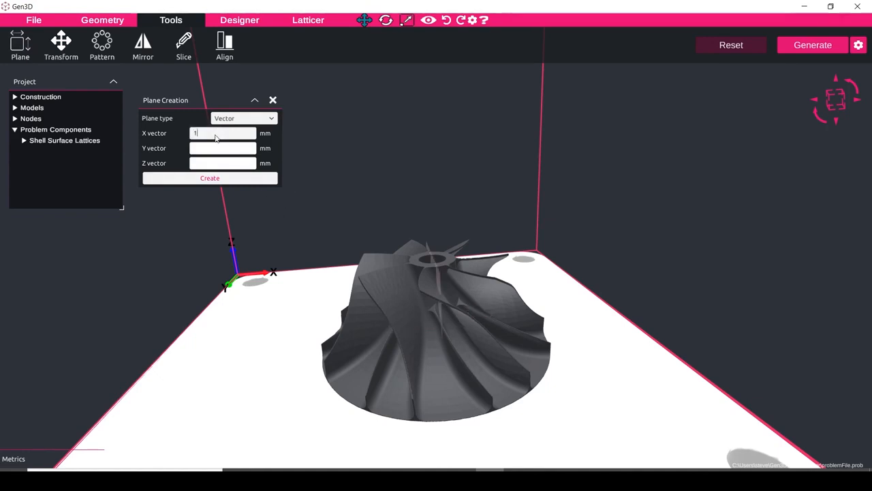
{"action": "type", "text": "1"}
{"action": "key", "text": "Tab"}
{"action": "key", "text": "Tab"}
{"action": "type", "text": "1"}
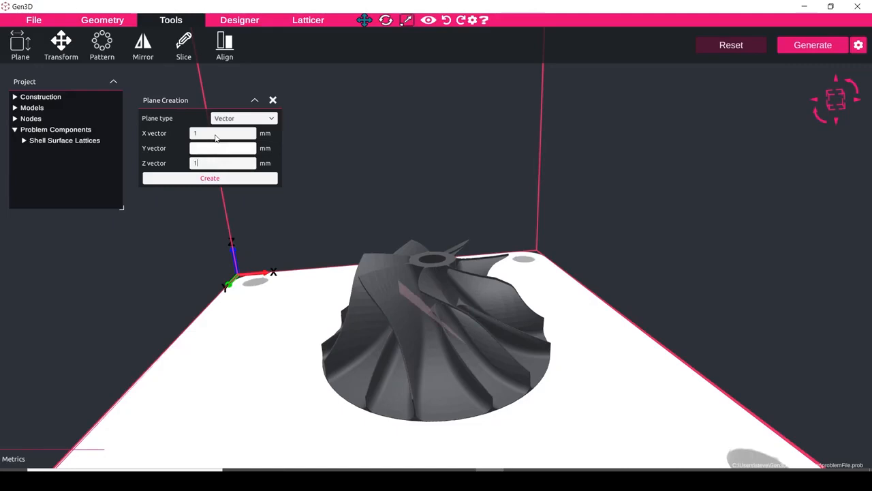
{"action": "key", "text": "BackSpace"}
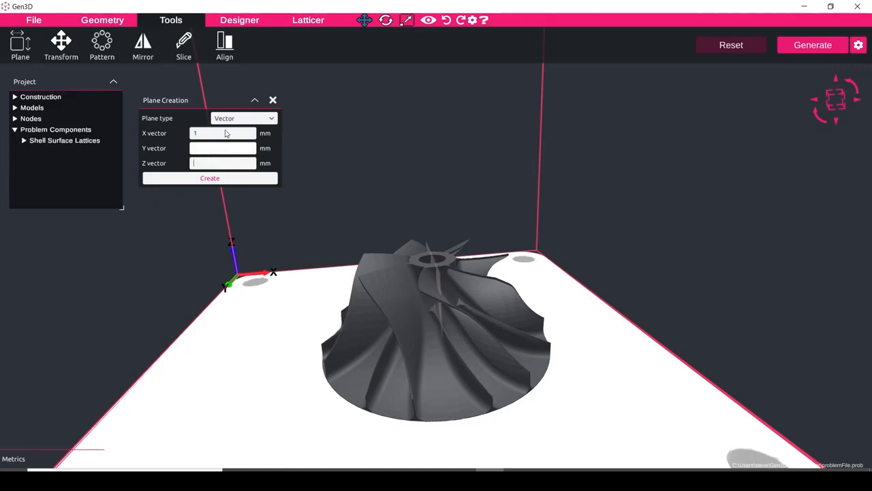
{"action": "left_click_drag", "start_coordinate": [298, 223], "coordinate": [327, 288]}
{"action": "left_click", "coordinate": [212, 176]}
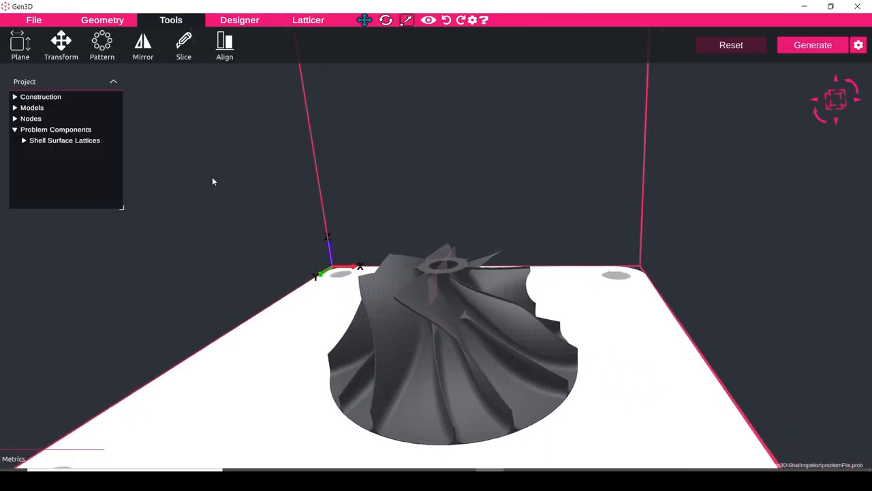
Slice the generated impeller mesh with the vector plane, keeping only one side, and inspect the internal lattice on the cut face.
{"action": "left_click", "coordinate": [184, 45]}
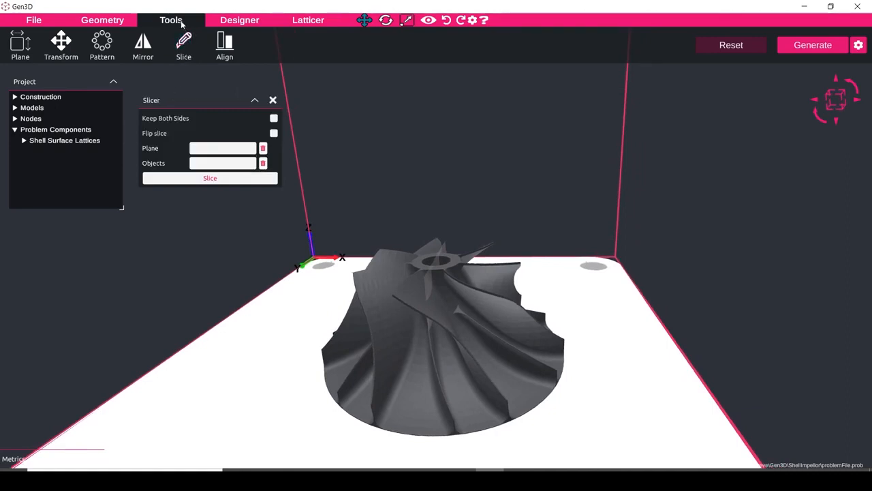
{"action": "left_click_drag", "start_coordinate": [208, 100], "coordinate": [208, 86]}
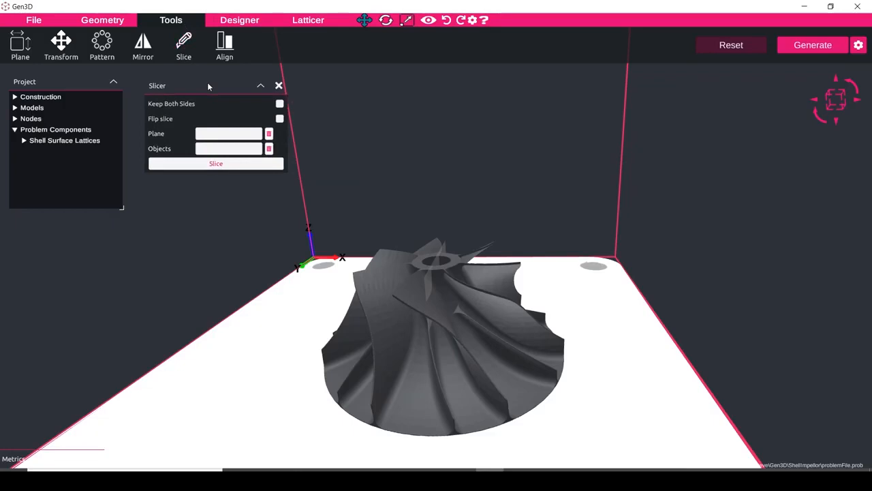
{"action": "left_click", "coordinate": [216, 133]}
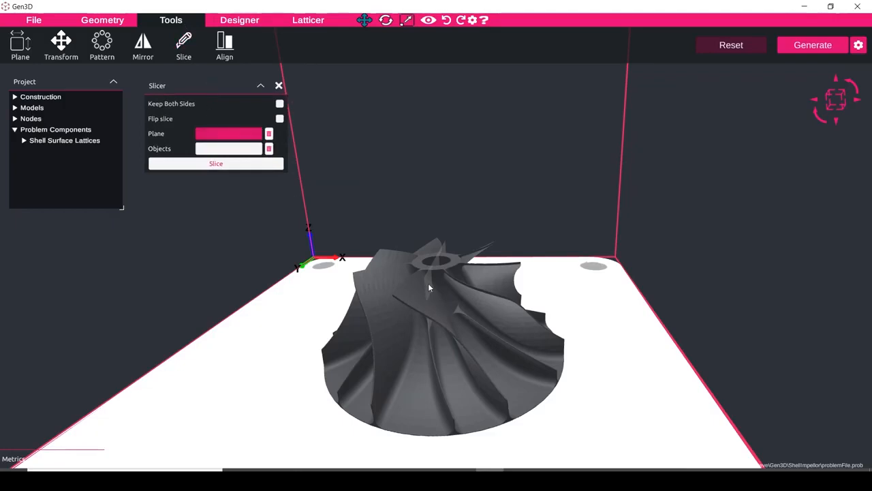
{"action": "left_click", "coordinate": [428, 283]}
{"action": "left_click", "coordinate": [230, 149]}
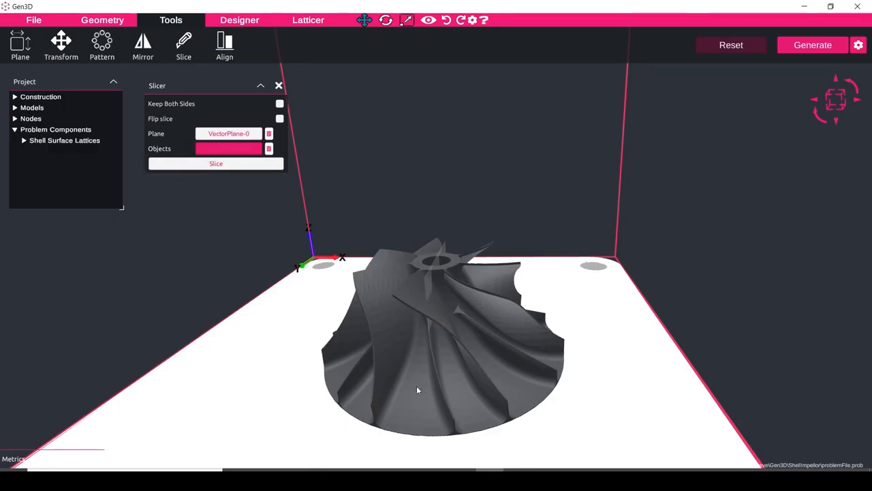
{"action": "left_click", "coordinate": [283, 283]}
{"action": "left_click", "coordinate": [246, 165]}
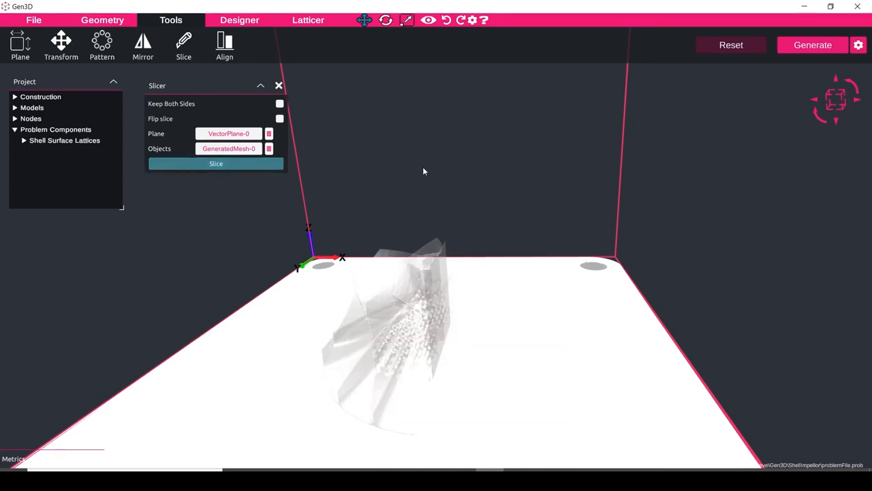
{"action": "middle_click_drag", "start_coordinate": [411, 358], "coordinate": [294, 340]}
{"action": "scroll", "coordinate": [568, 385], "scroll_direction": "up", "scroll_amount": 3}
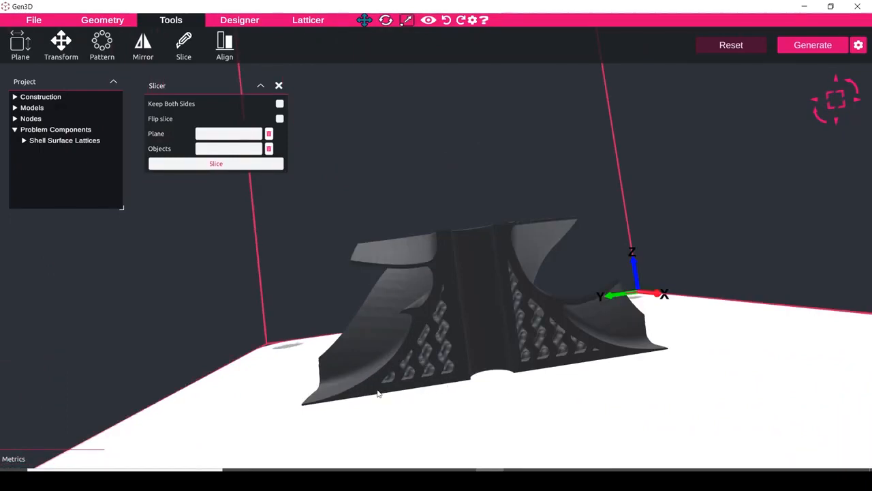
{"action": "scroll", "coordinate": [423, 366], "scroll_direction": "up", "scroll_amount": 2}
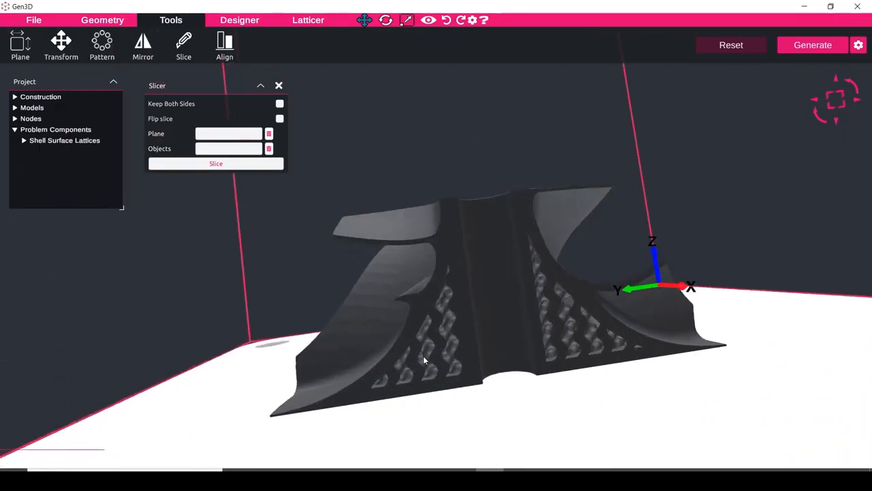